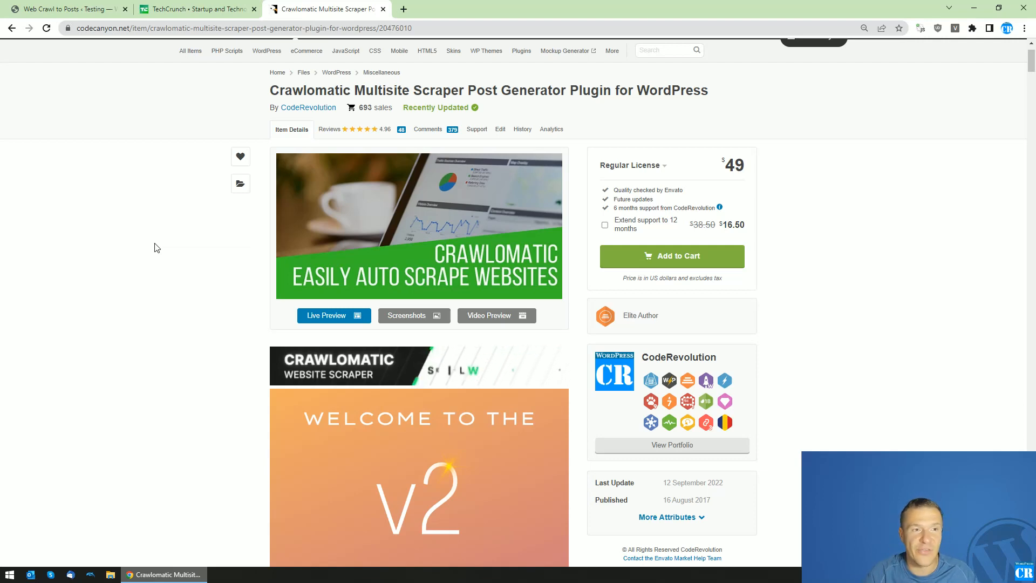
- Open the new rule's advanced settings on the Web Crawl to Posts page and look over Content Scraping Customizations
left_click(92, 6)
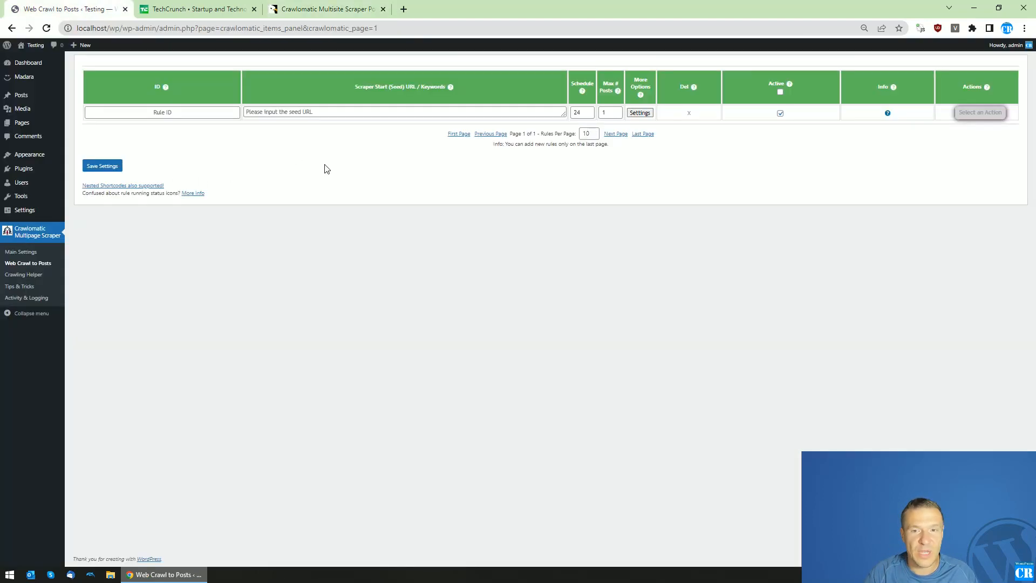
left_click(640, 112)
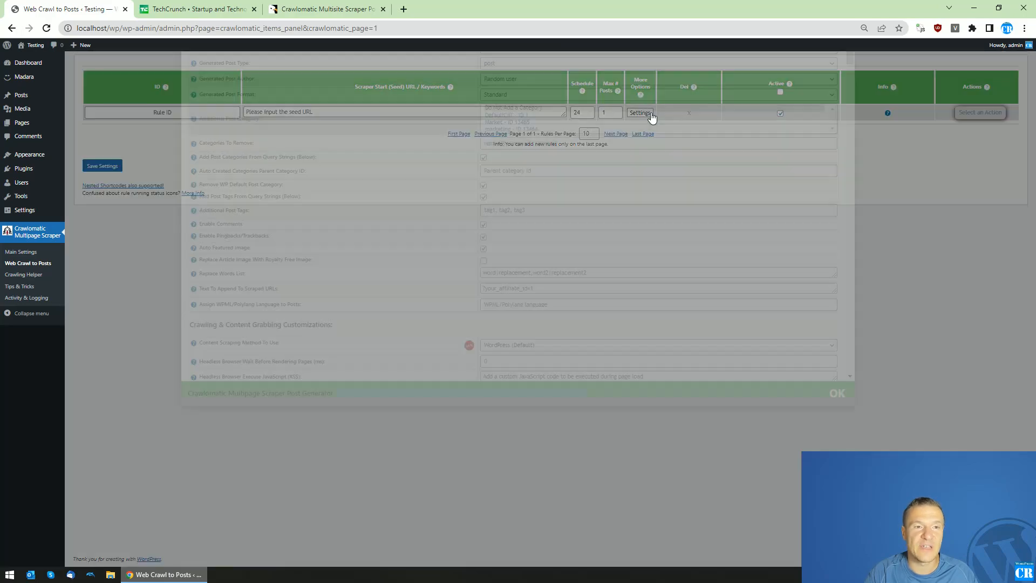
left_click_drag(851, 154, 842, 393)
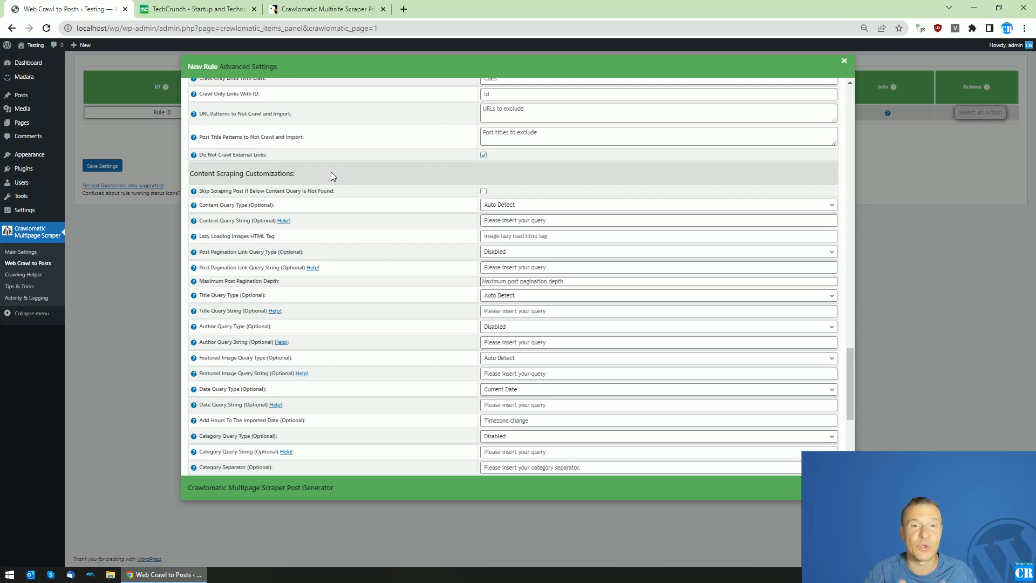
left_click(198, 10)
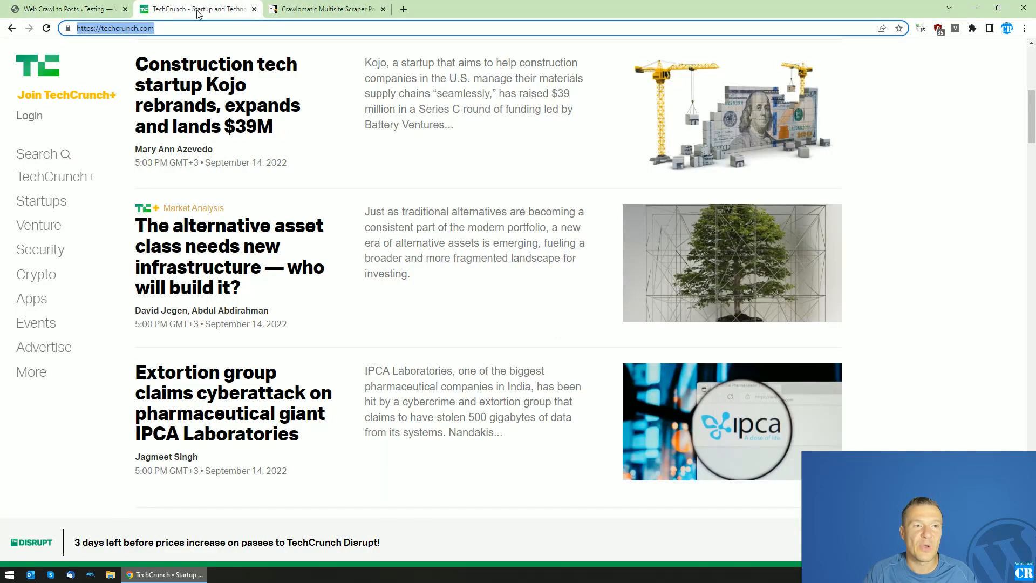
right_click(168, 29)
left_click(181, 102)
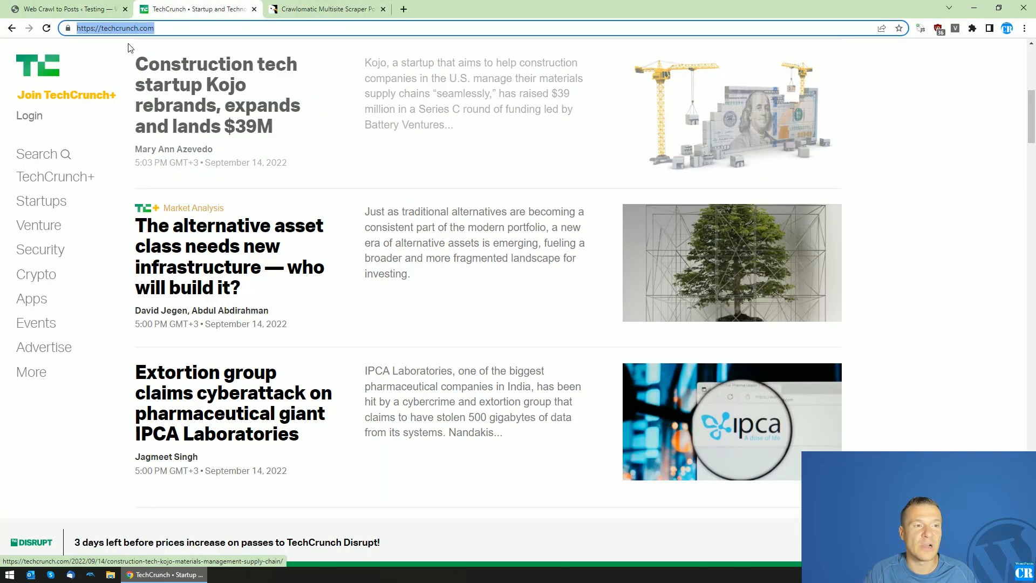
scroll(156, 117, "up", 8)
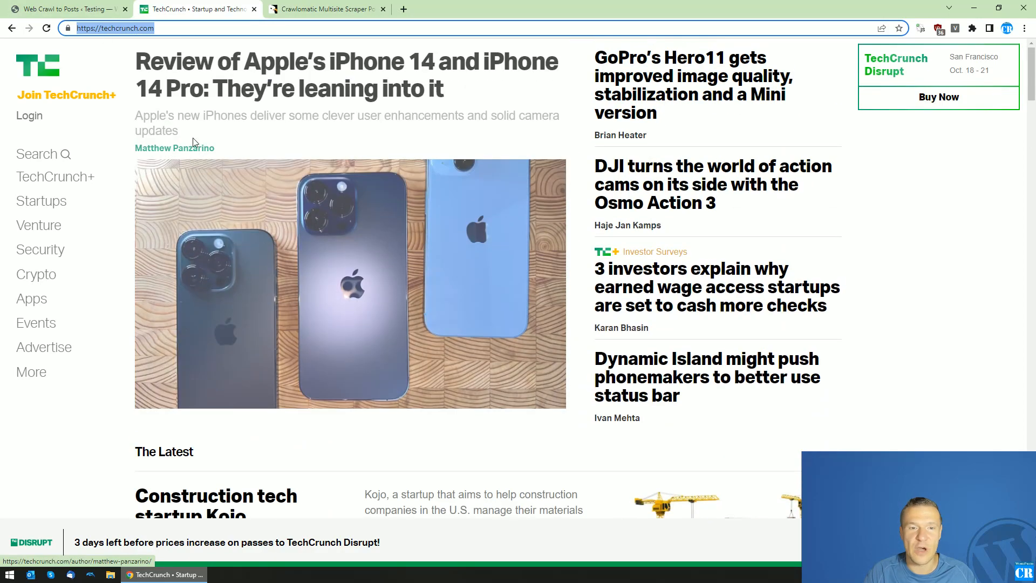
key("ctrl+Page_Up")
left_click(161, 117)
left_click(264, 114)
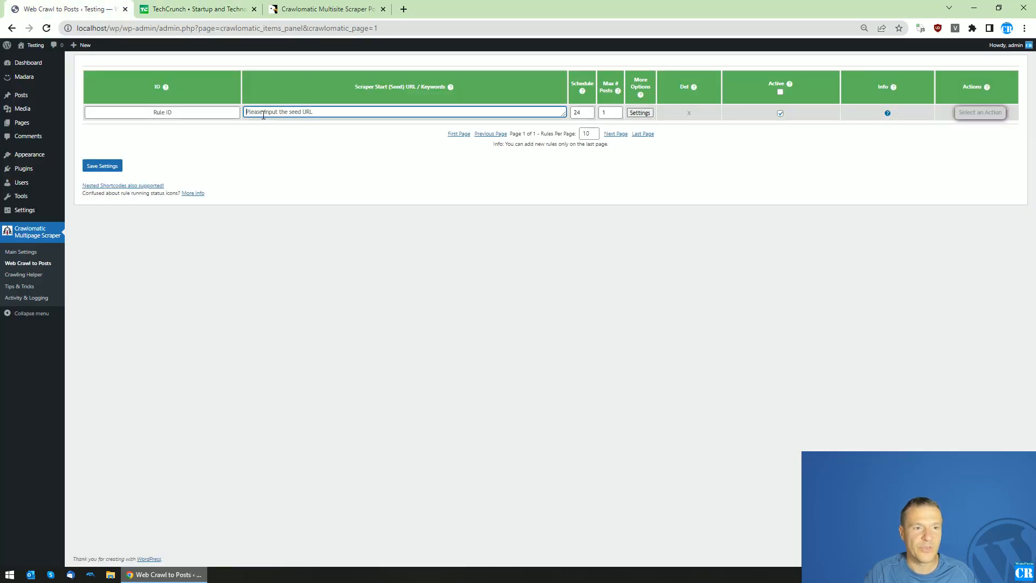
right_click(264, 115)
left_click(291, 193)
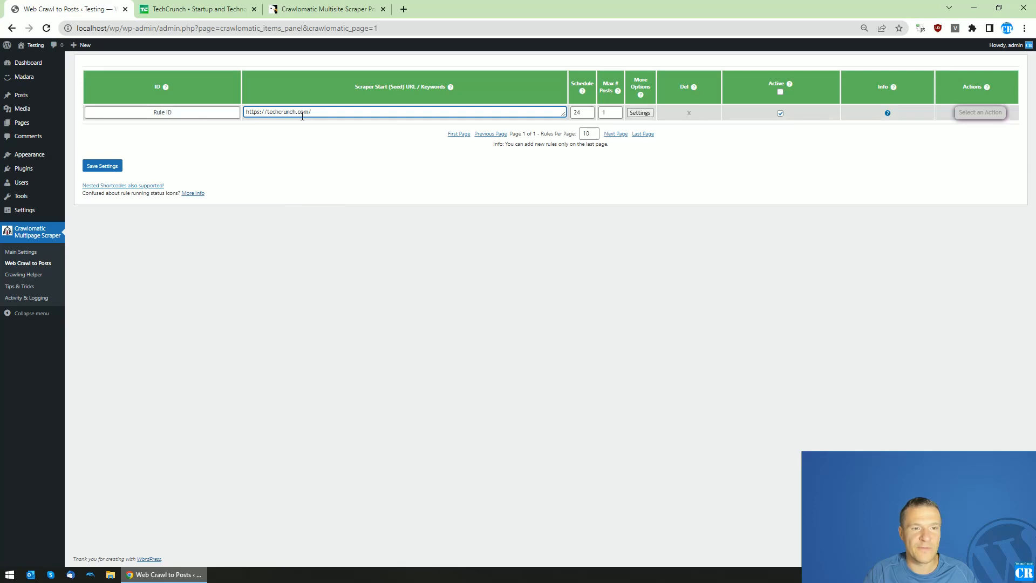
double_click(358, 88)
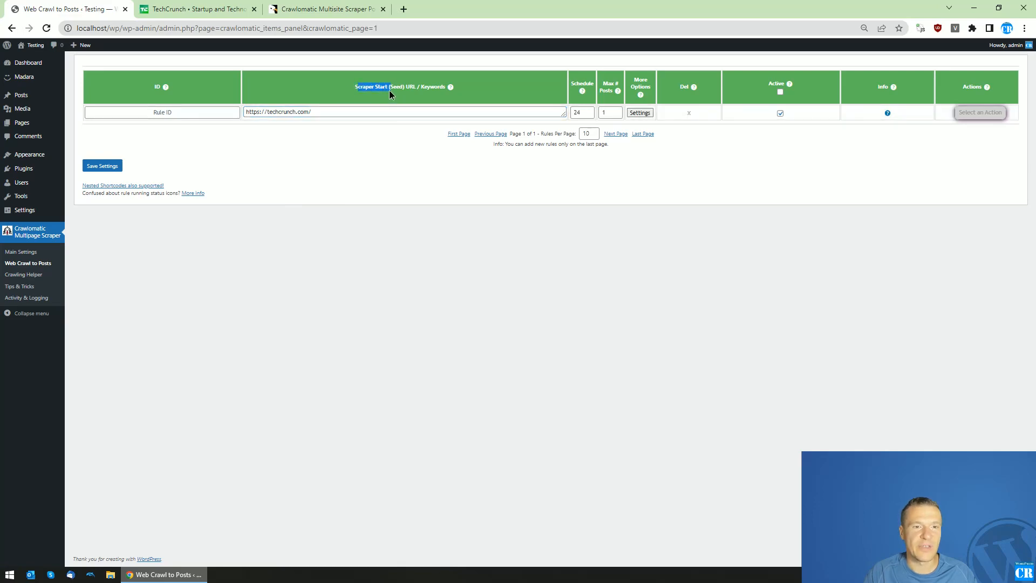
left_click(354, 110)
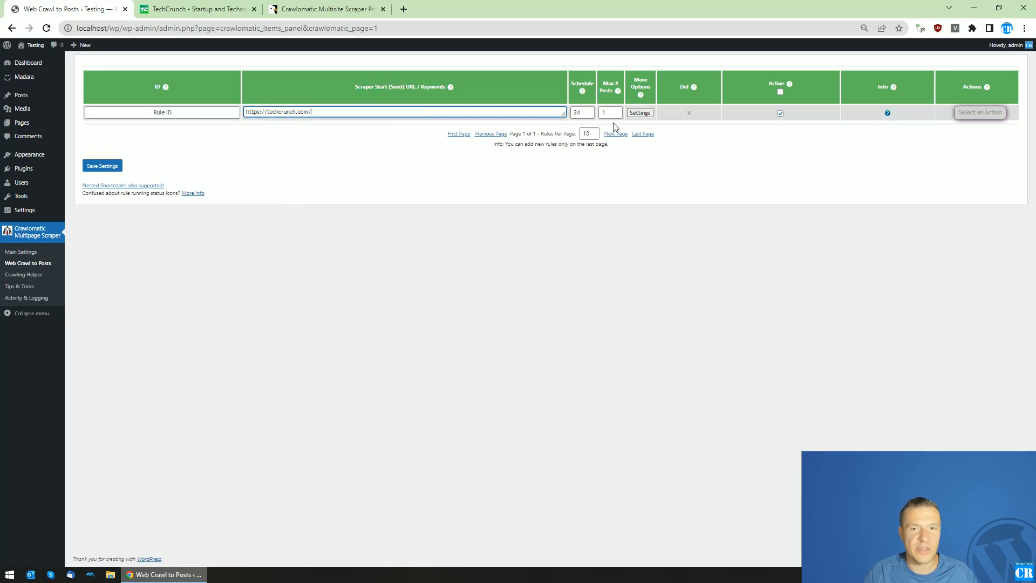
- Enable Do Not Scrape Seed URL in the new rule's Crawling Restrictions and check the seed page on TechCrunch
left_click(639, 113)
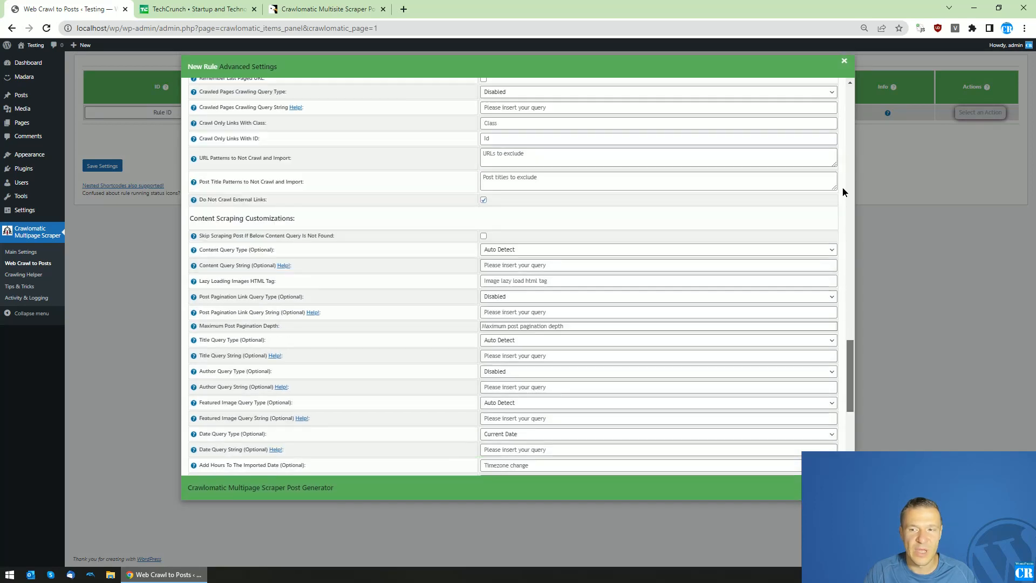
left_click_drag(843, 189, 857, 229)
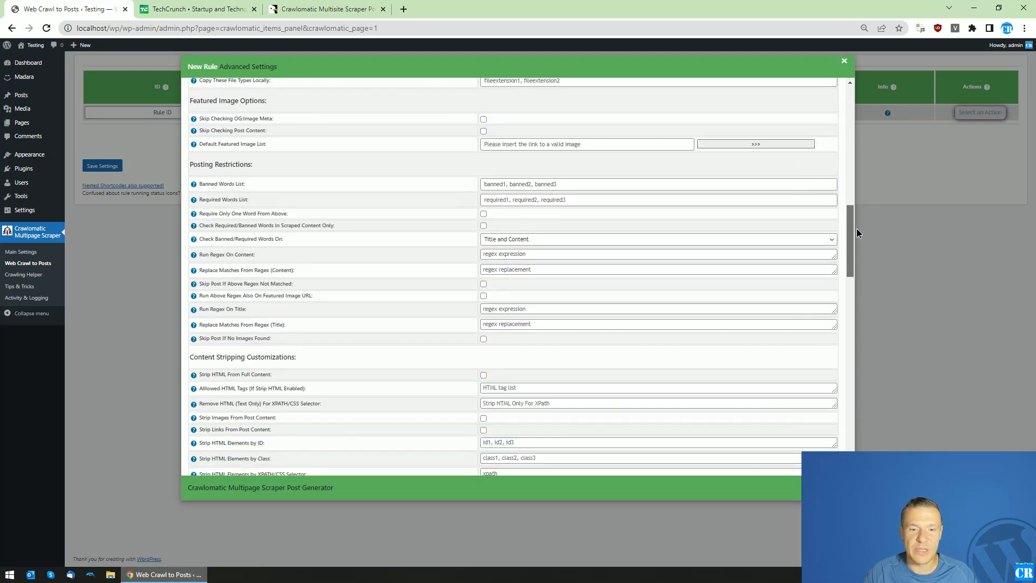
scroll(840, 243, "down", 3)
scroll(325, 250, "down", 3)
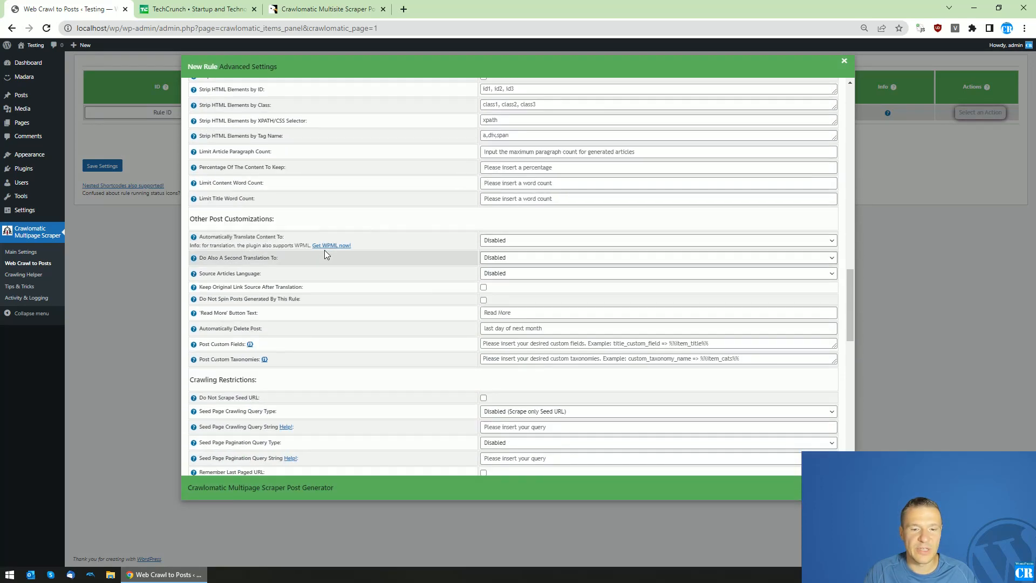
scroll(325, 250, "down", 3)
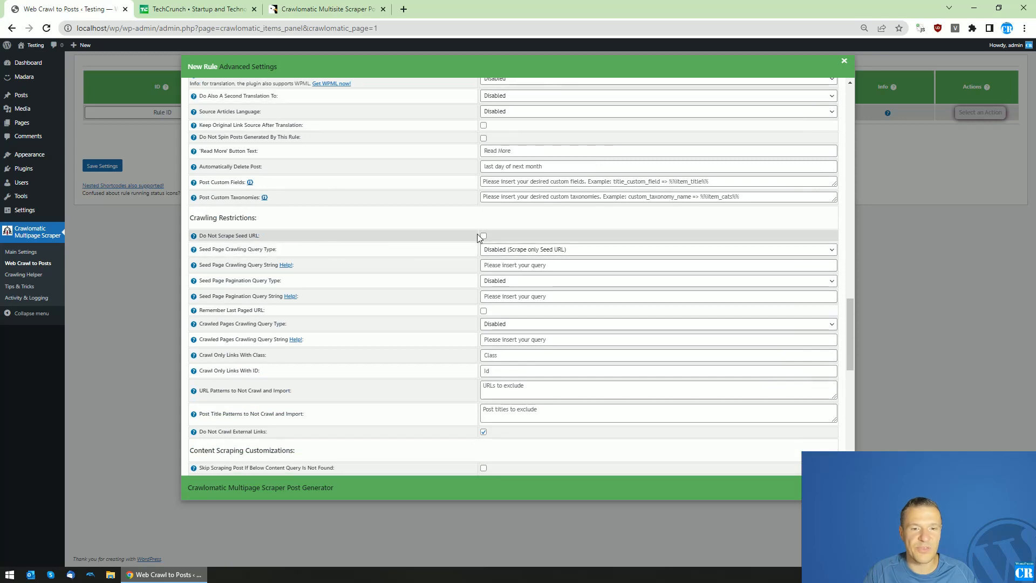
left_click(206, 9)
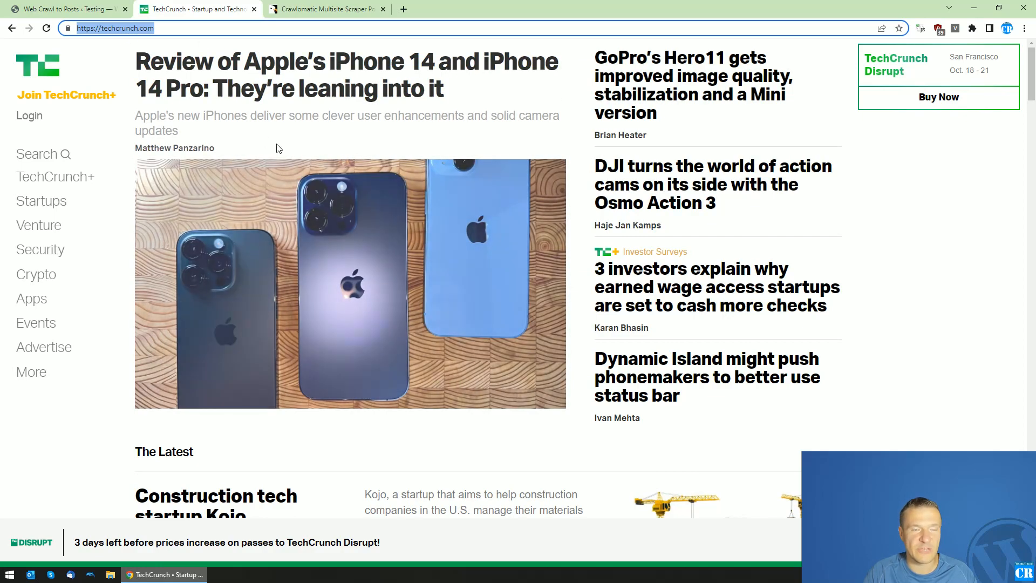
scroll(295, 156, "down", 1)
scroll(497, 294, "up", 1)
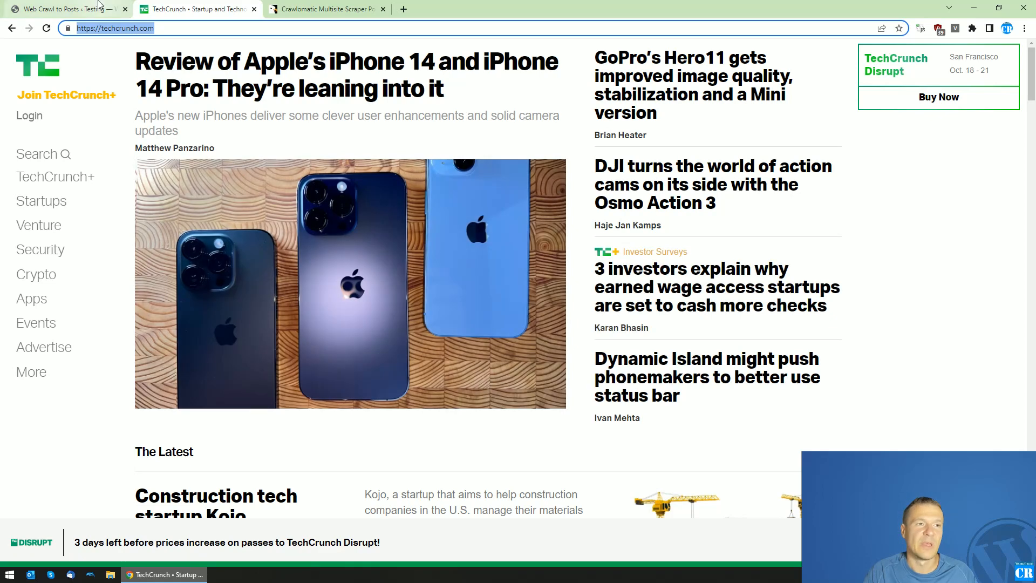
key("ctrl+1")
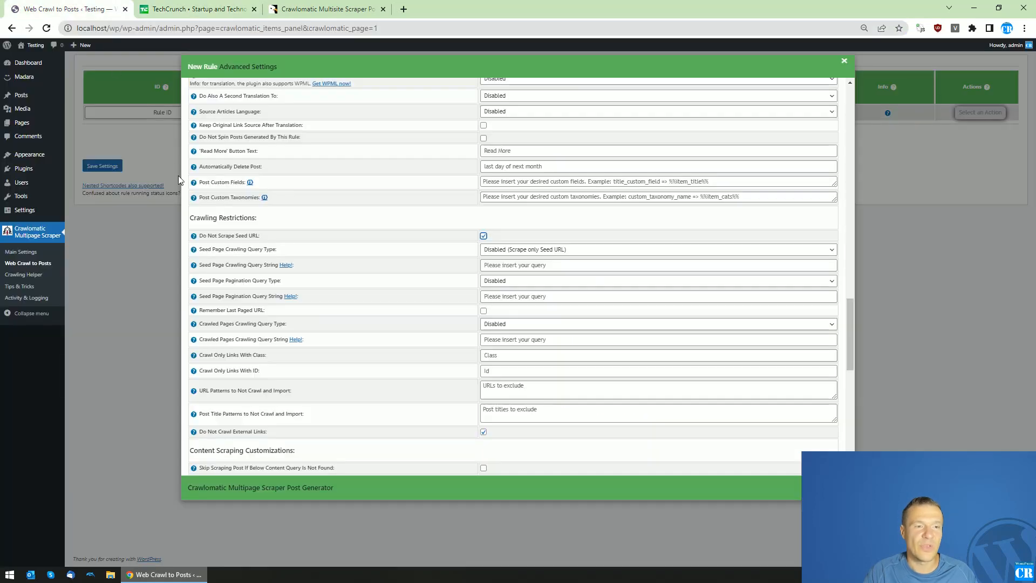
- Set Seed Page Crawling Query Type to Visual Selector, picking the "Dynamic Island might push phonemakers to better use status bar" headline as the link pattern
left_click(491, 251)
left_click(498, 267)
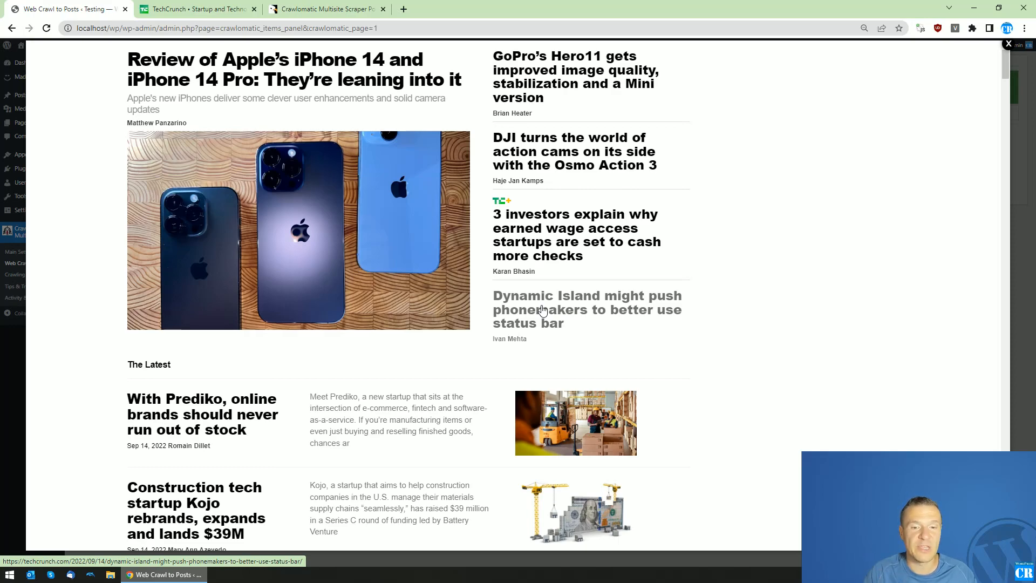
left_click(543, 310)
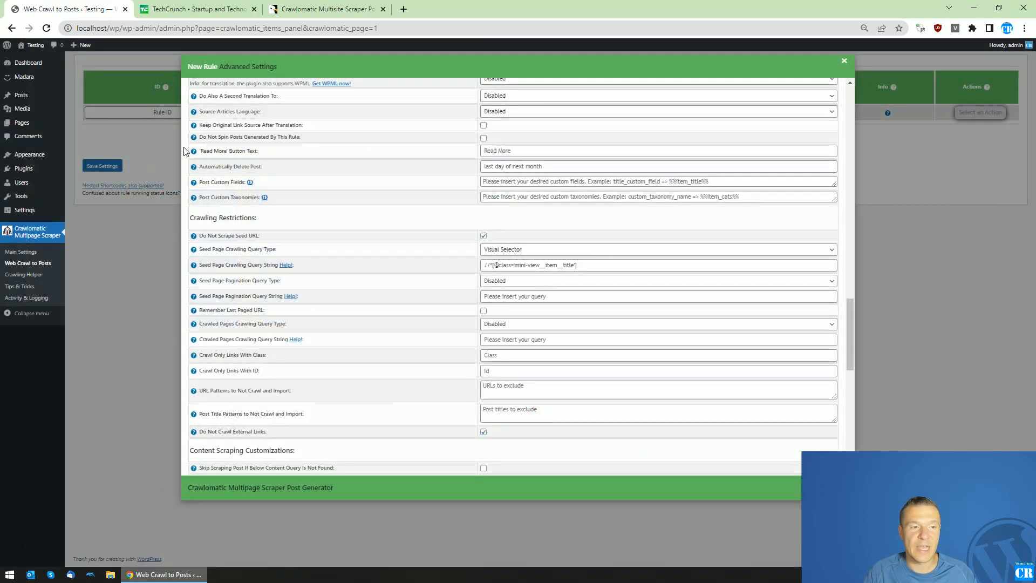
left_click(173, 145)
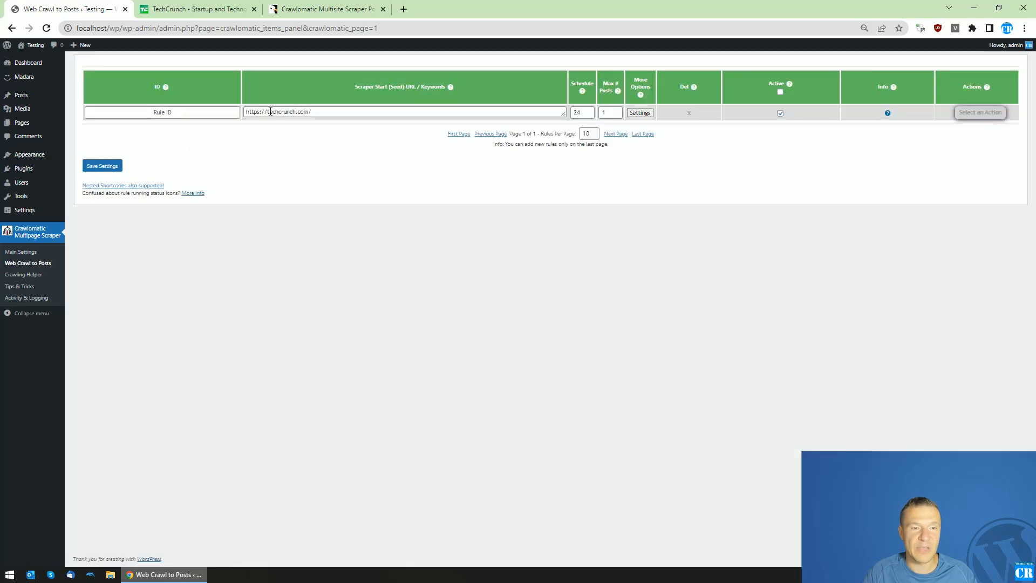
- Set the new rule's Content Query Type to Visual Selector under Content Scraping Customizations
left_click(640, 113)
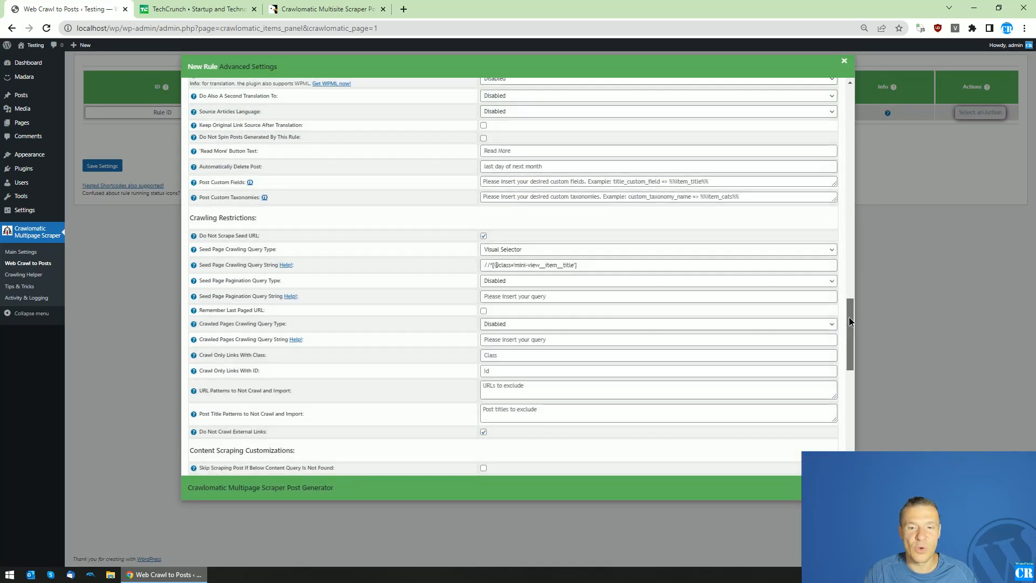
left_click_drag(850, 316, 847, 348)
scroll(848, 349, "down", 3)
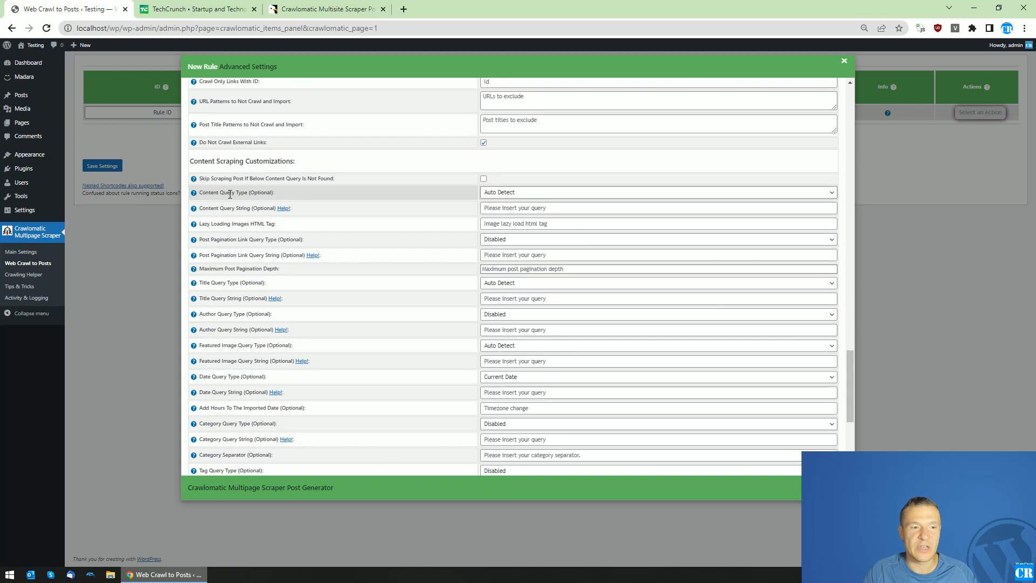
left_click(491, 195)
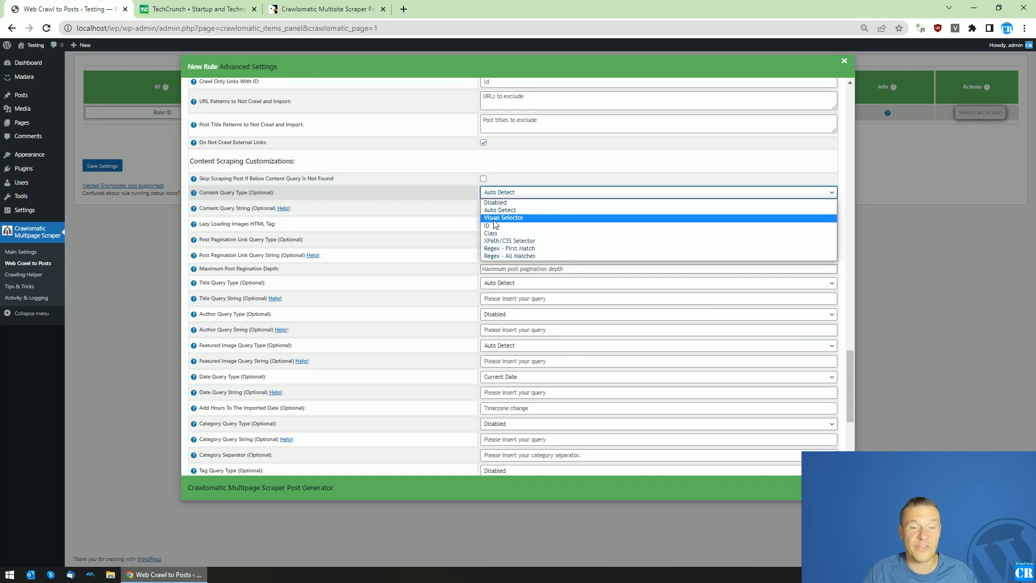
left_click(493, 219)
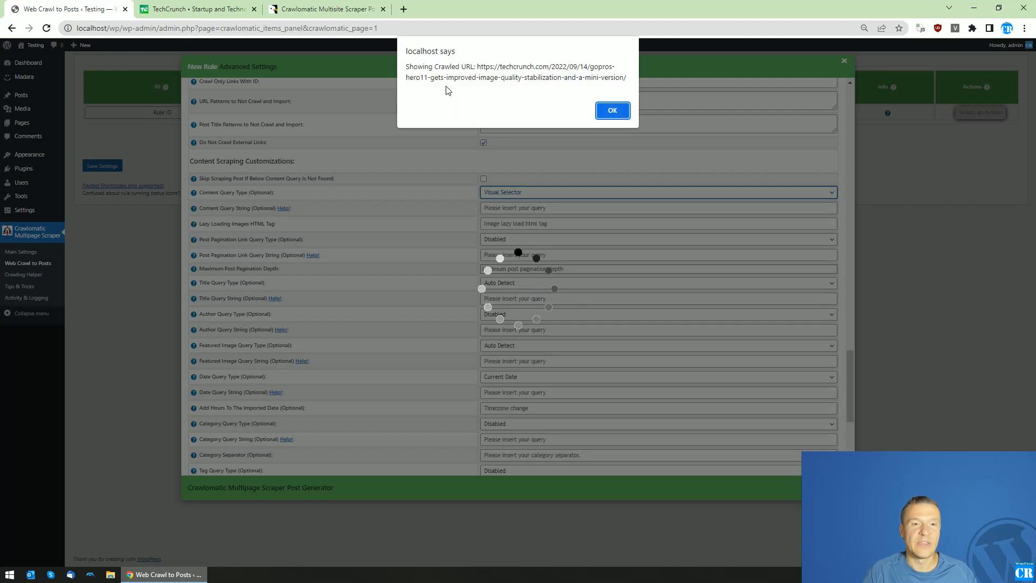
- Copy the crawled GoPro Hero11 article URL from the message and open the article in a new browser tab
left_click_drag(406, 66, 626, 78)
key("ctrl+c")
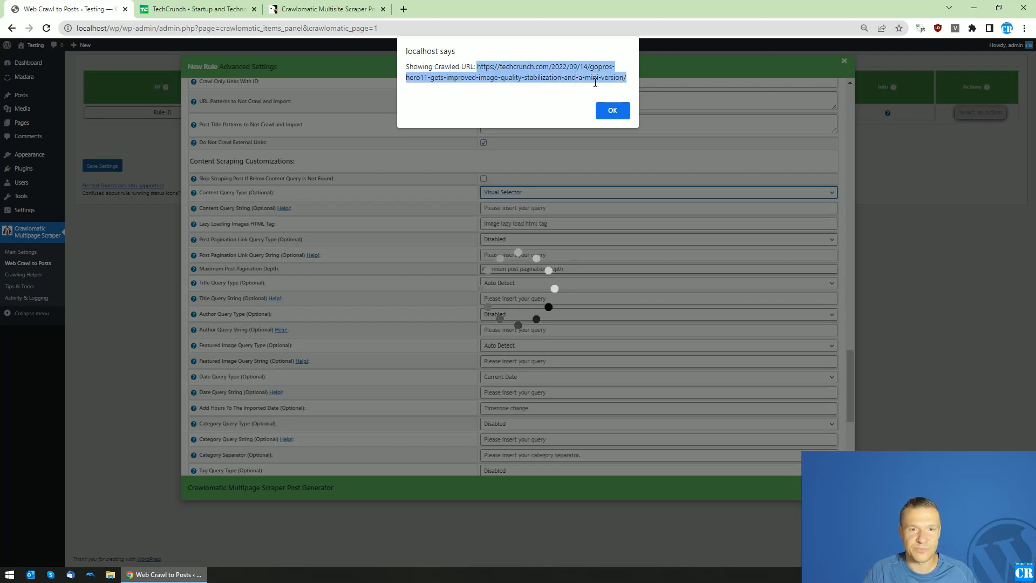
right_click(566, 77)
left_click(577, 85)
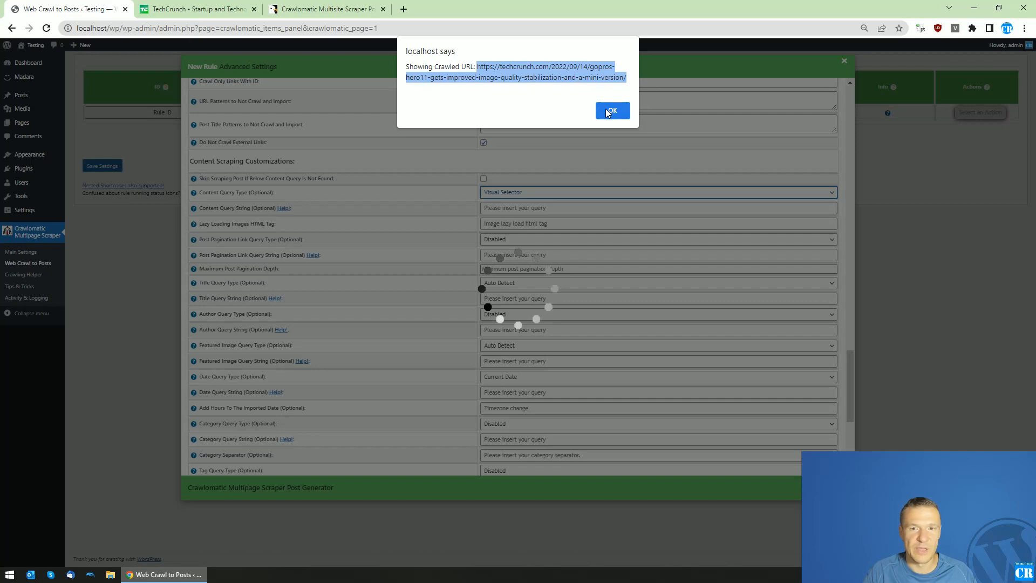
left_click(606, 109)
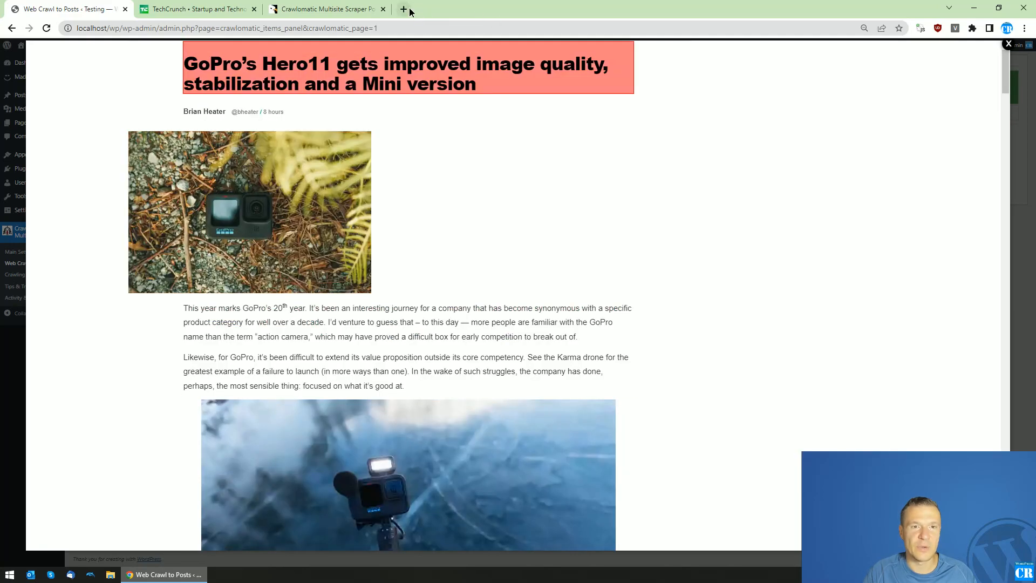
left_click(404, 9)
key("ctrl+v")
key("Return")
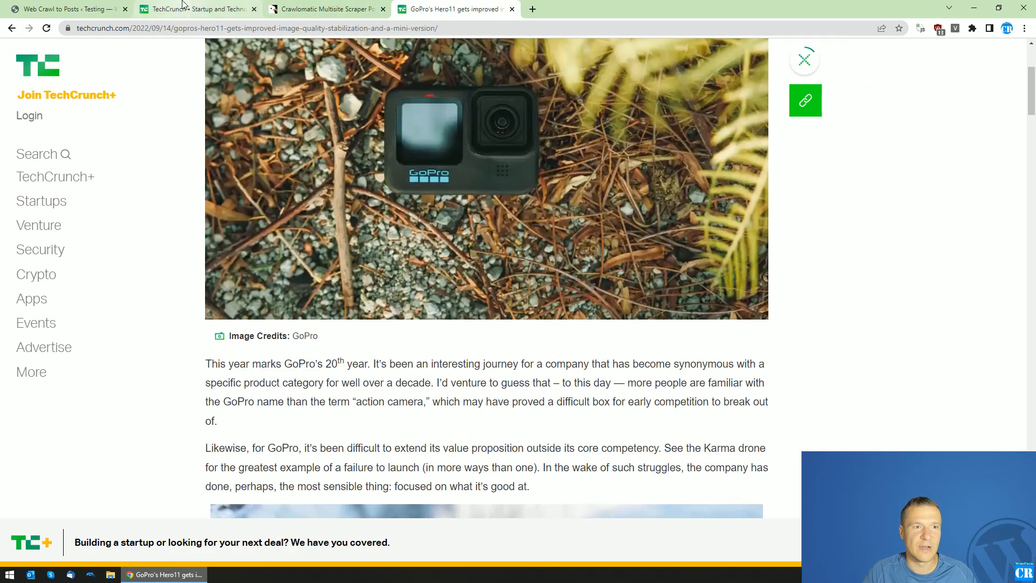
- Pick the GoPro article's whole content area in the visual selector as the content query and save the rule settings
left_click(197, 9)
left_click(268, 28)
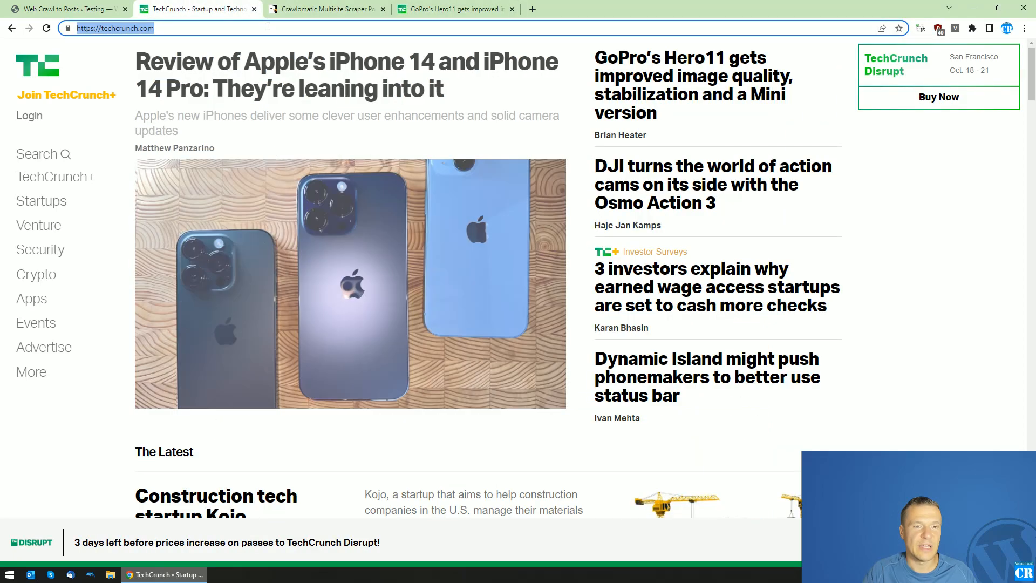
left_click(70, 9)
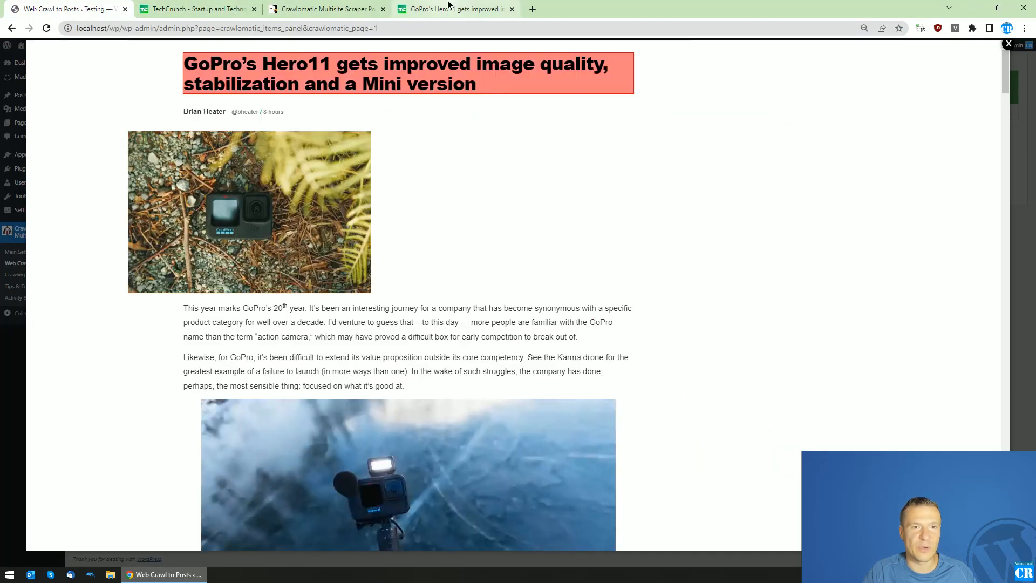
left_click(448, 7)
left_click(102, 9)
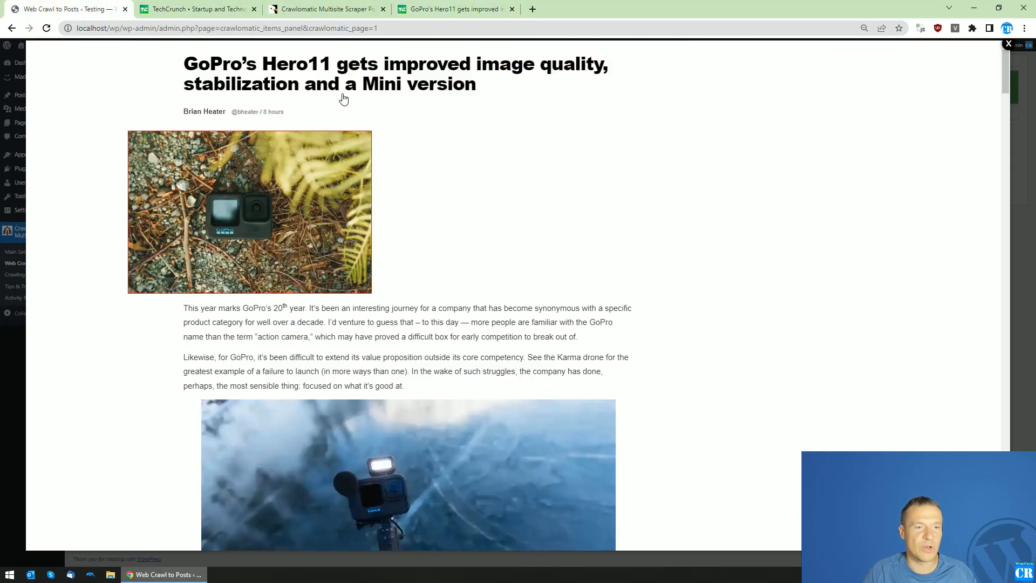
left_click(403, 349)
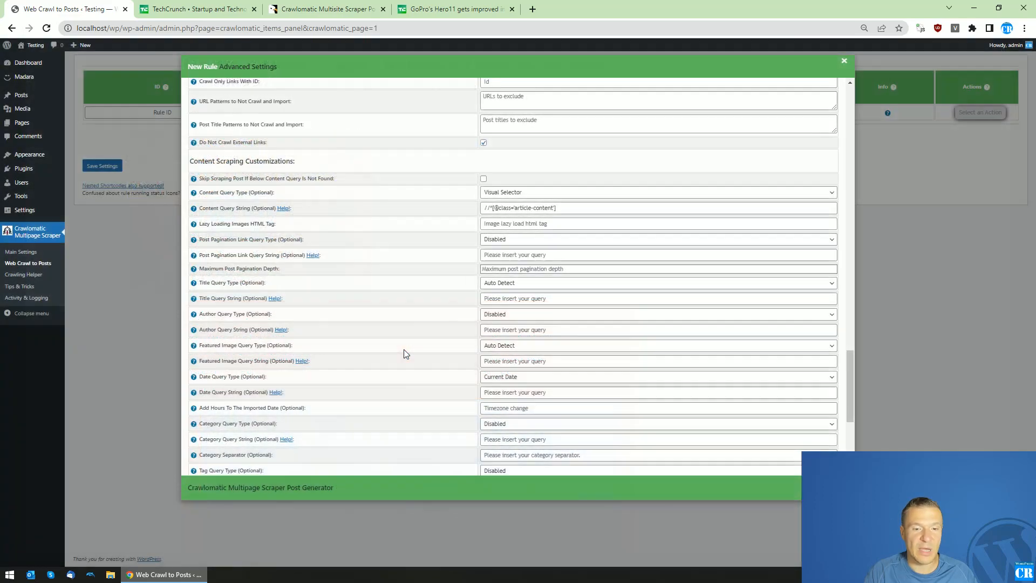
left_click(140, 171)
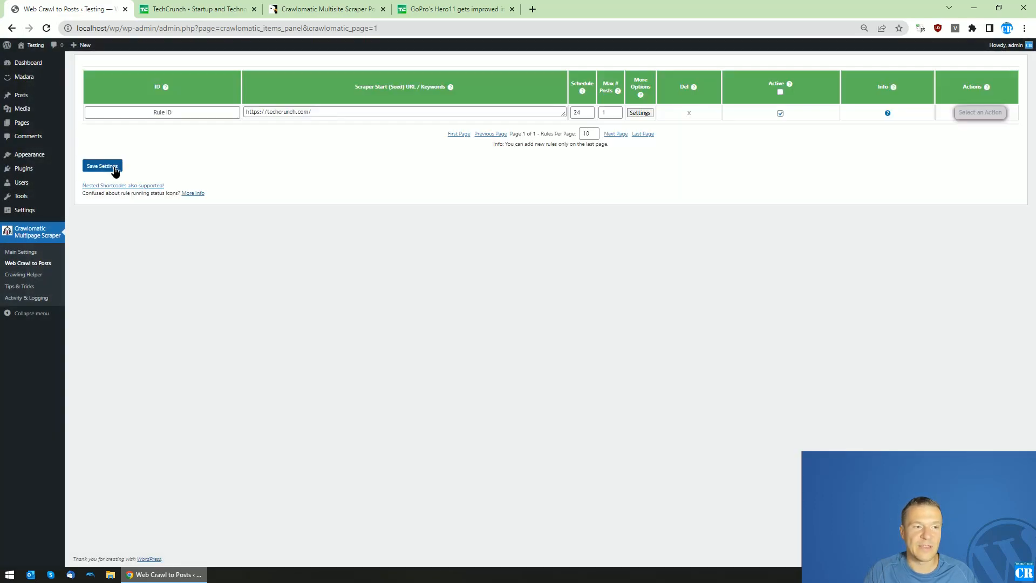
left_click(102, 166)
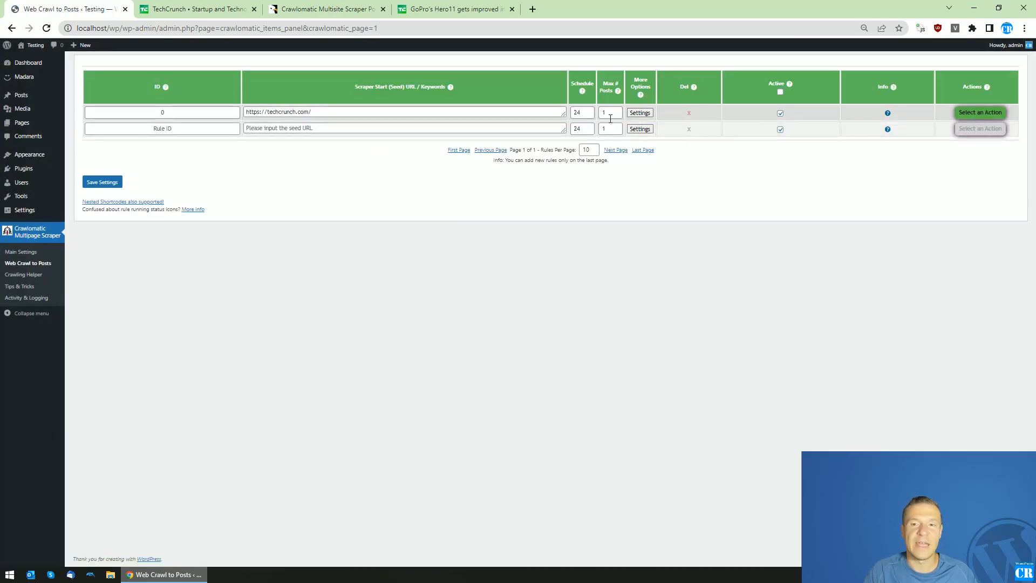
- Run the techcrunch.com rule immediately and confirm the run, checking the TechCrunch home page while the rule processes
left_click(640, 113)
left_click_drag(850, 129, 850, 432)
left_click(924, 235)
left_click(972, 112)
left_click(966, 133)
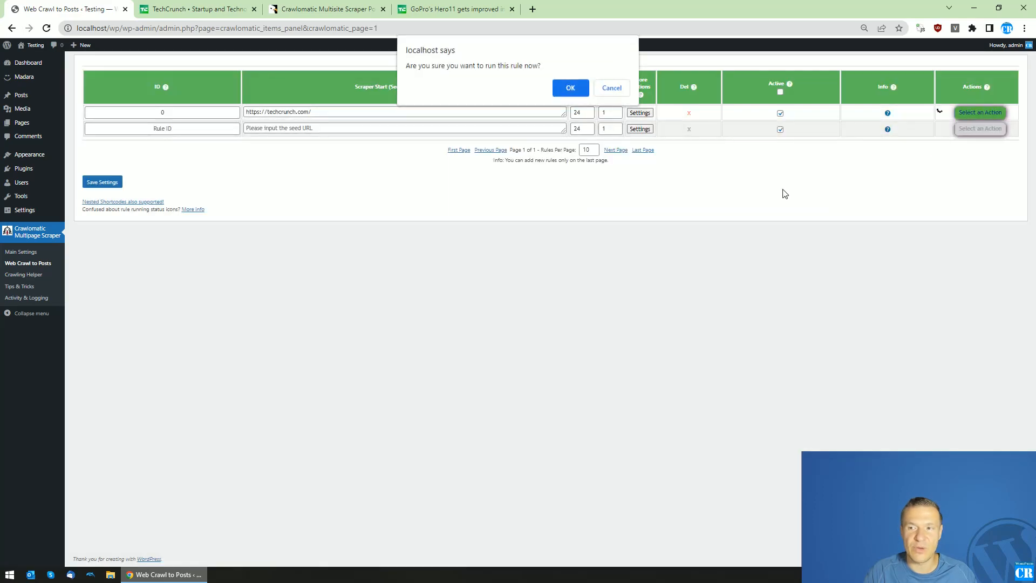
key("Return")
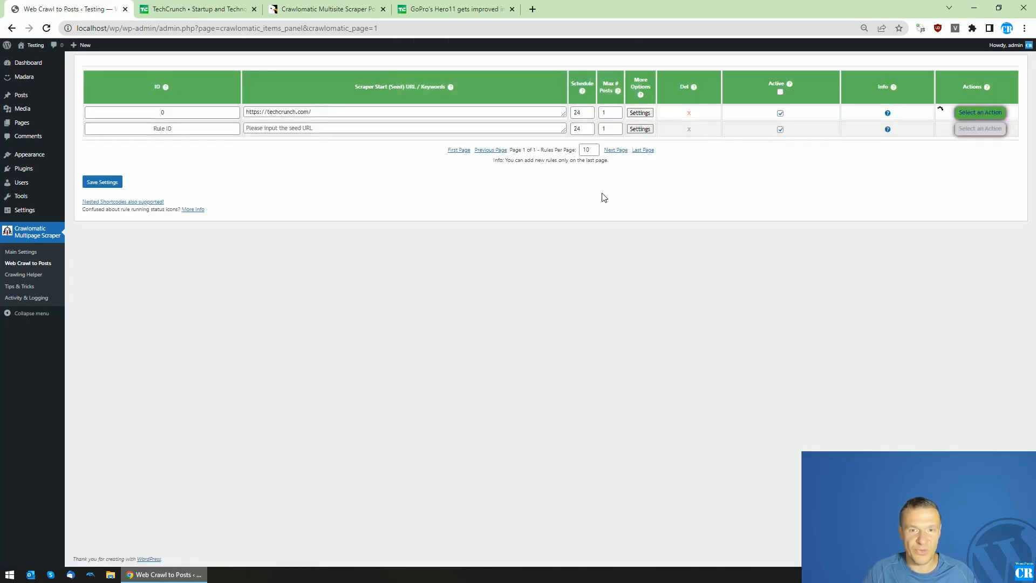
left_click(197, 8)
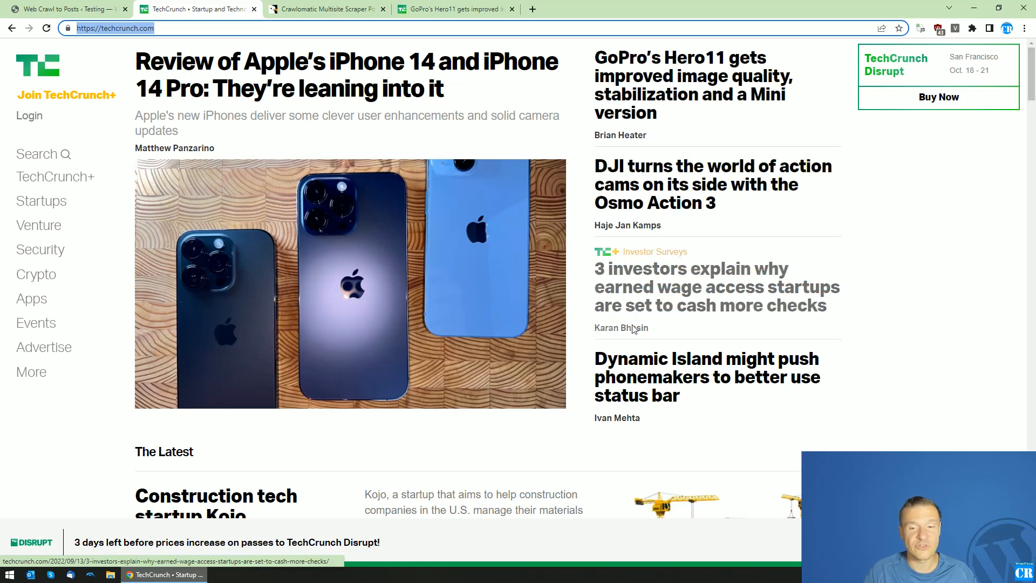
left_click(93, 5)
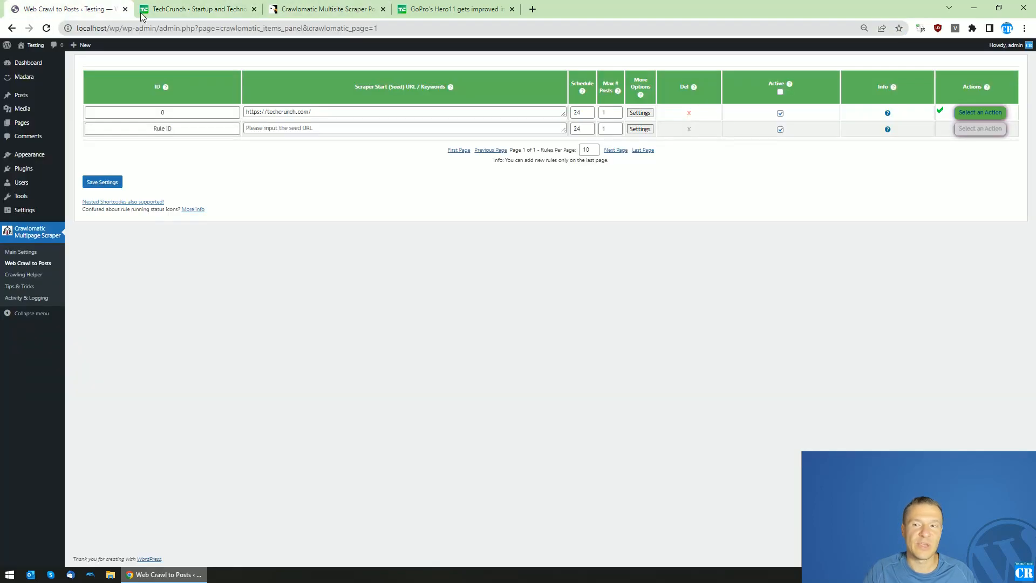
- Open the WordPress site's front end in a new browser tab and examine the imported GoPro Hero11 post
middle_click(33, 62)
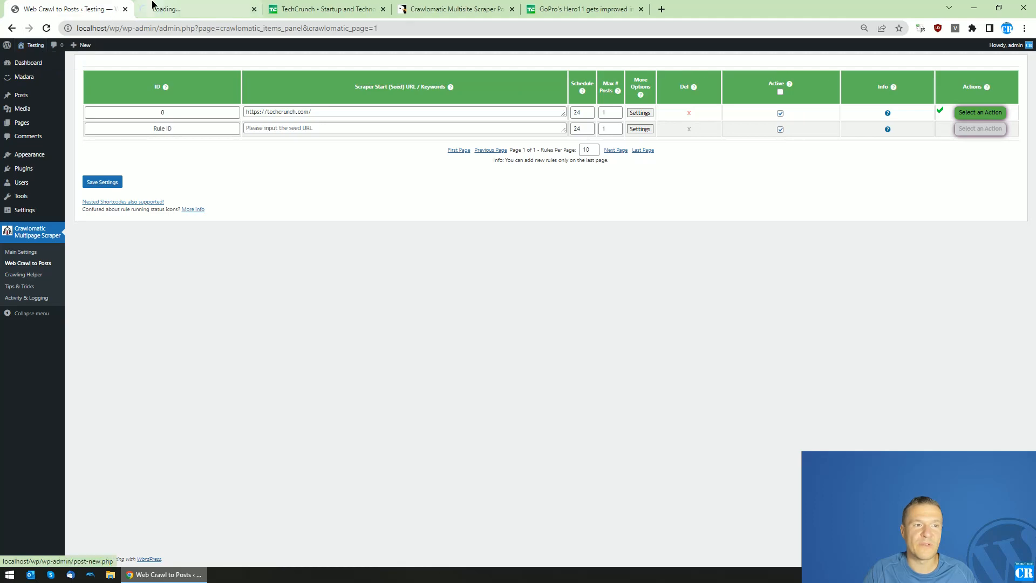
left_click(153, 5)
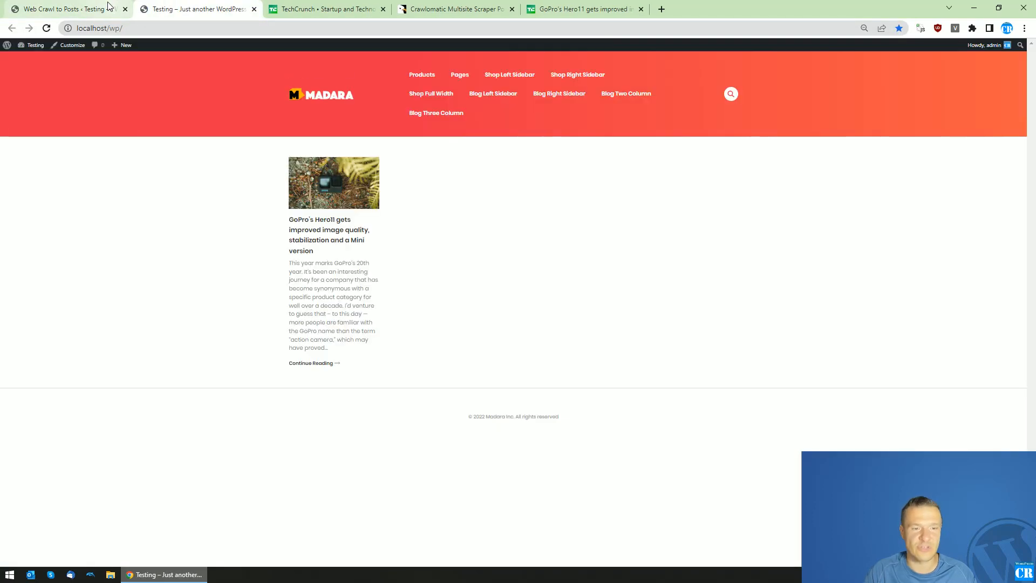
left_click(334, 183)
scroll(190, 259, "down", 5)
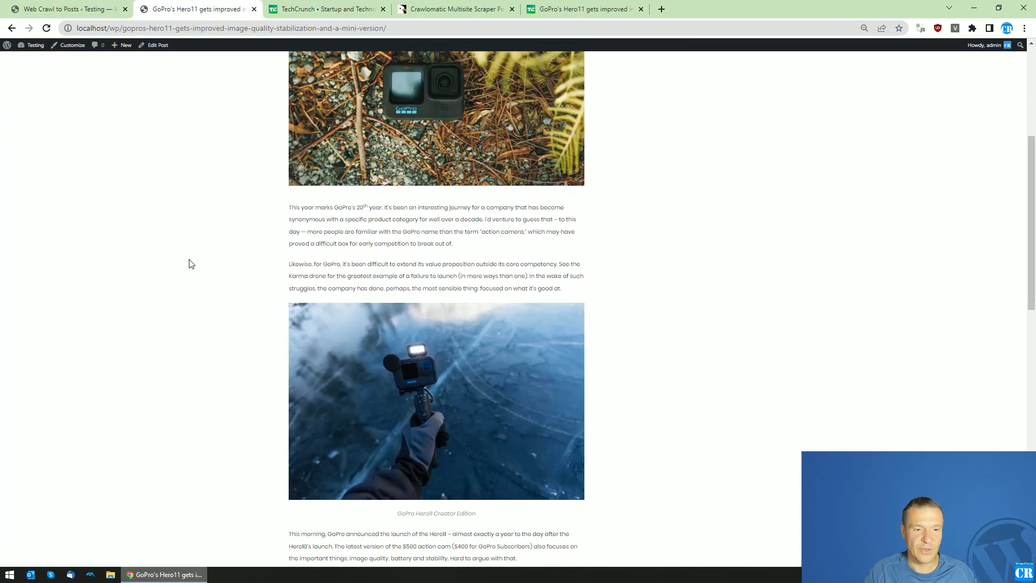
scroll(190, 264, "up", 4)
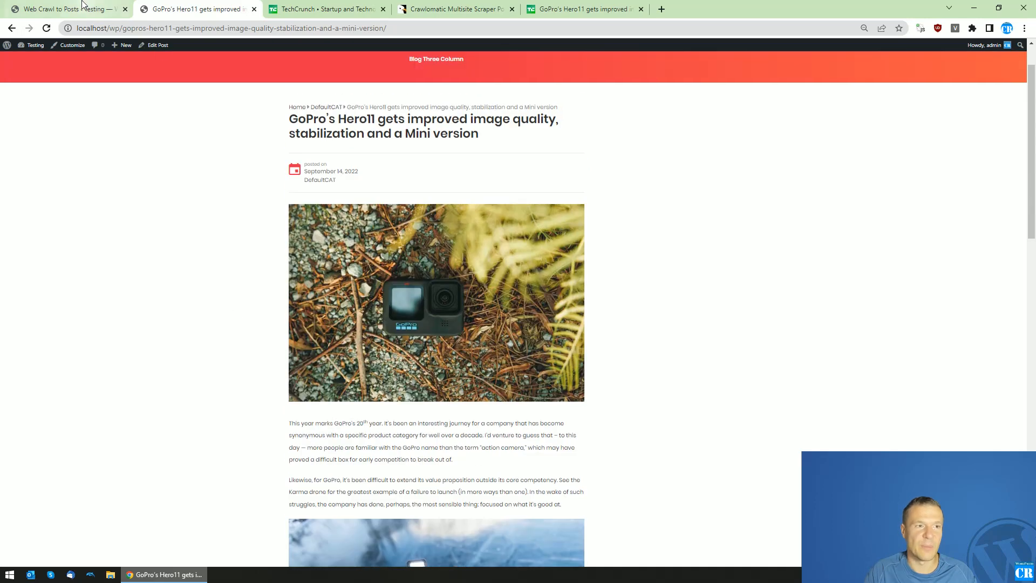
- Reopen the techcrunch.com rule's advanced settings and switch Content Query Type to Auto Detect and back to Visual Selector
left_click(65, 8)
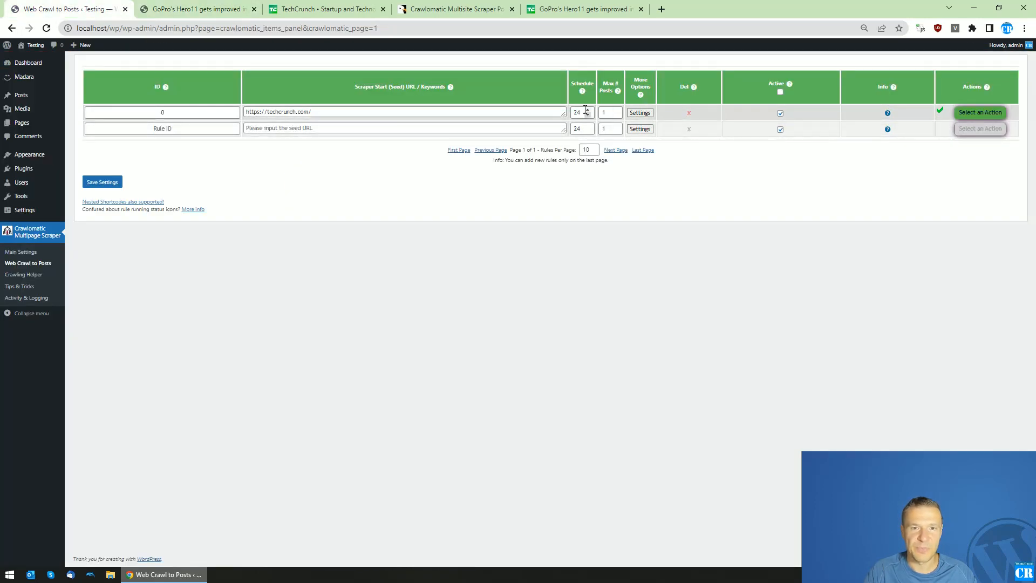
left_click(647, 115)
scroll(501, 271, "up", 10)
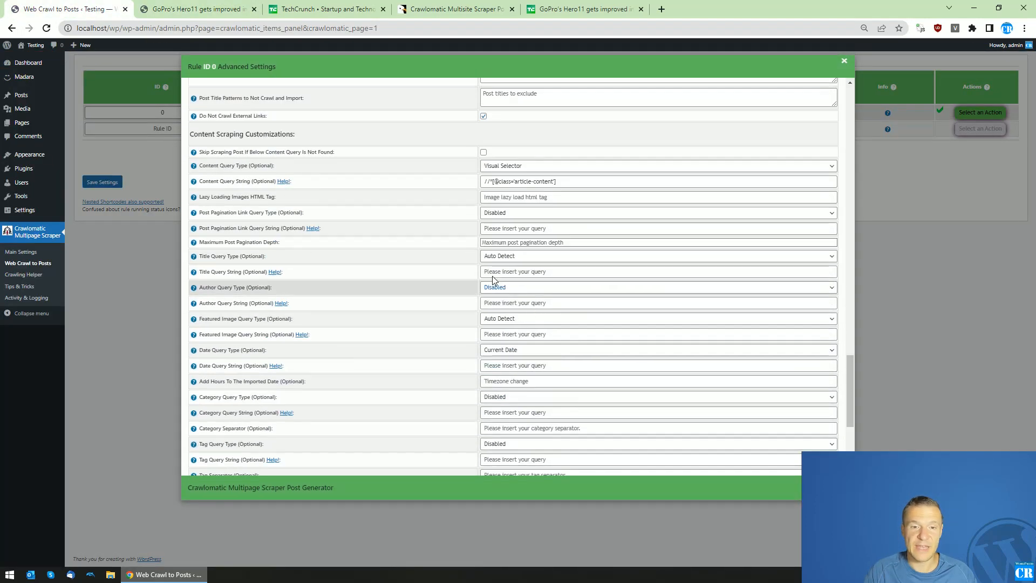
left_click(501, 271)
left_click(500, 292)
left_click(500, 274)
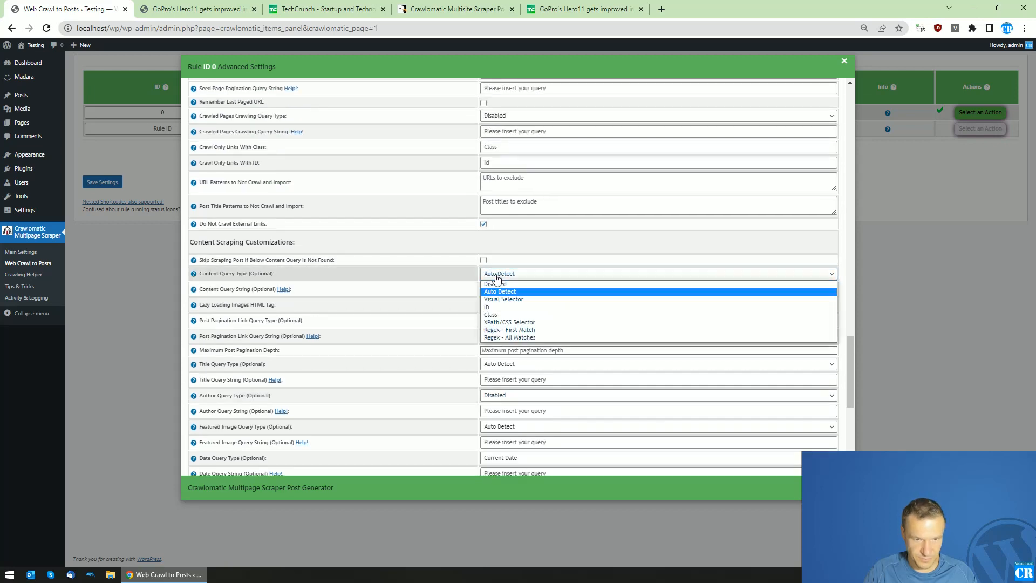
left_click(496, 300)
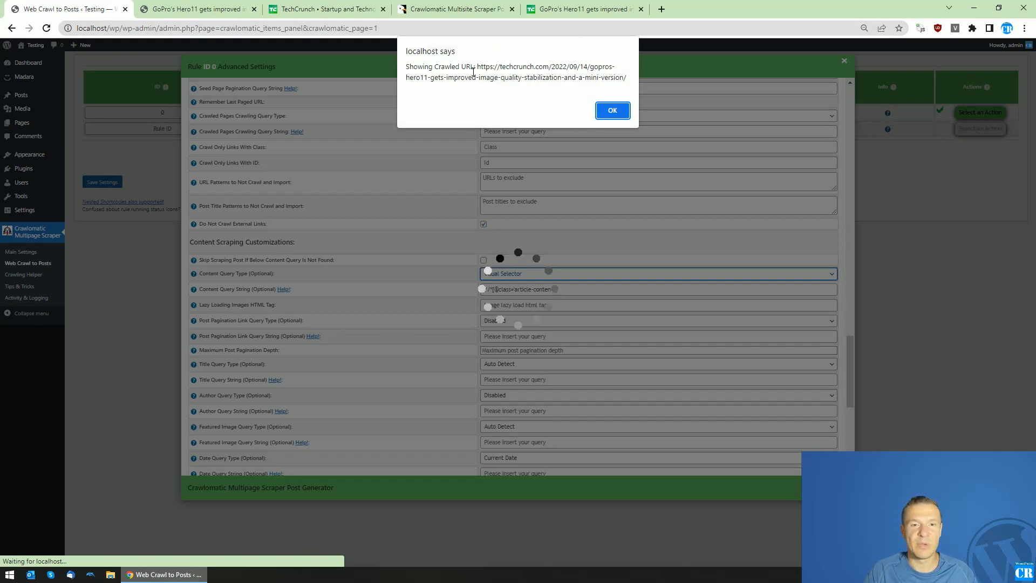
- Copy the crawled article URL from the message, dismiss it and close the visual selector without picking an element
left_click_drag(478, 66, 561, 78)
right_click(561, 78)
left_click(568, 83)
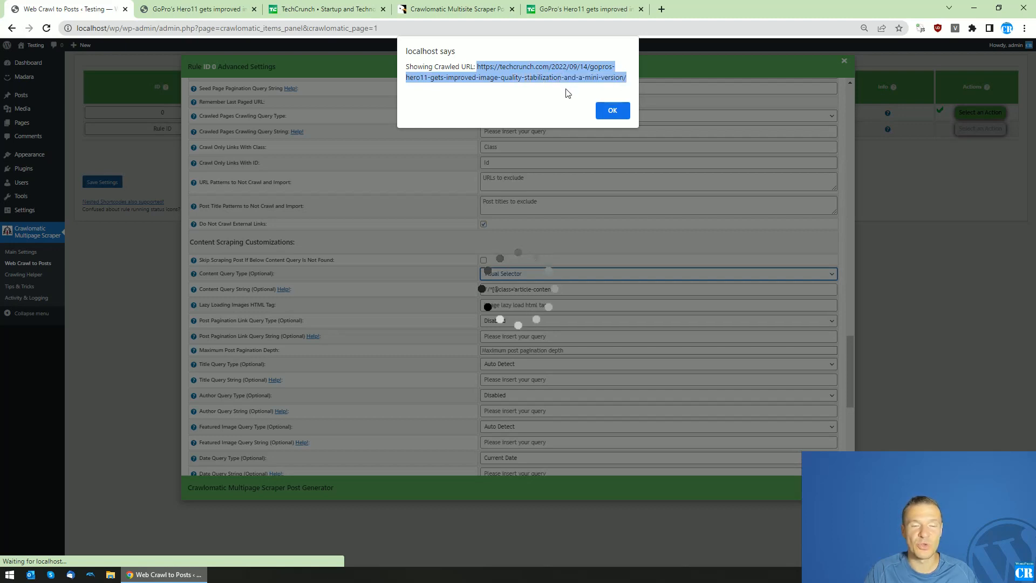
left_click(612, 115)
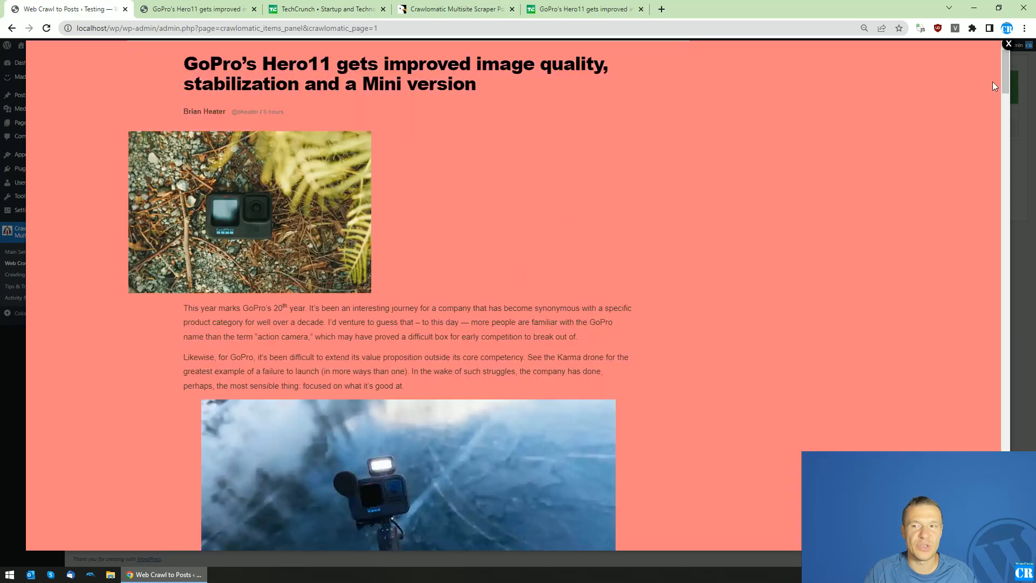
left_click(1009, 44)
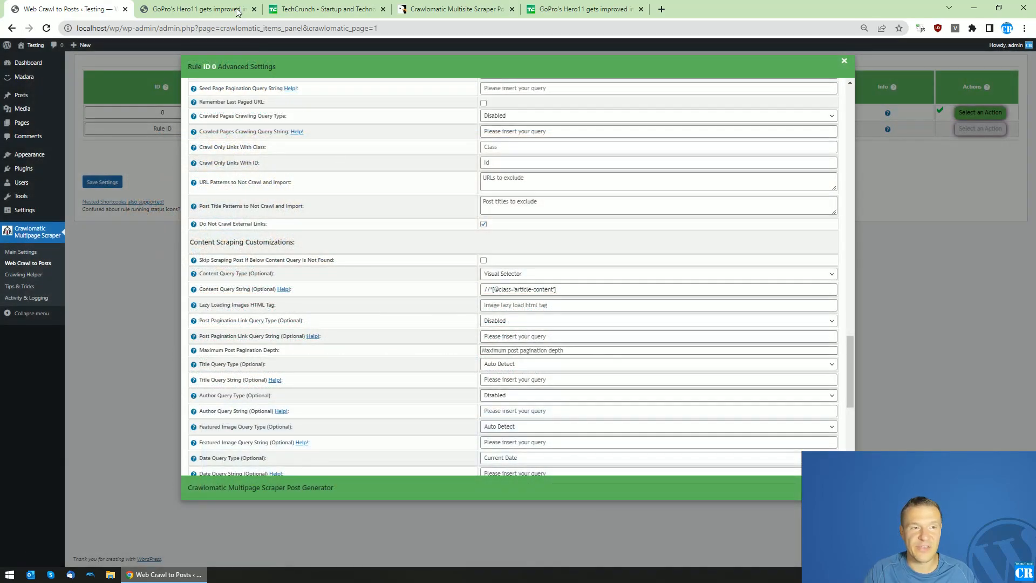
- Review the imported GoPro Hero11 post and the rule's Content Scraping Customizations
left_click(205, 5)
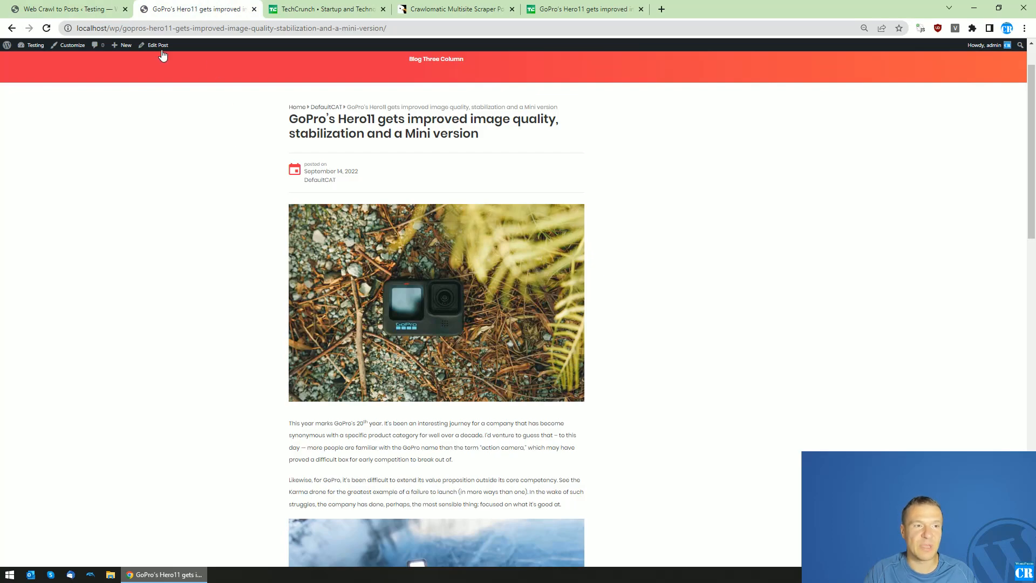
left_click(100, 5)
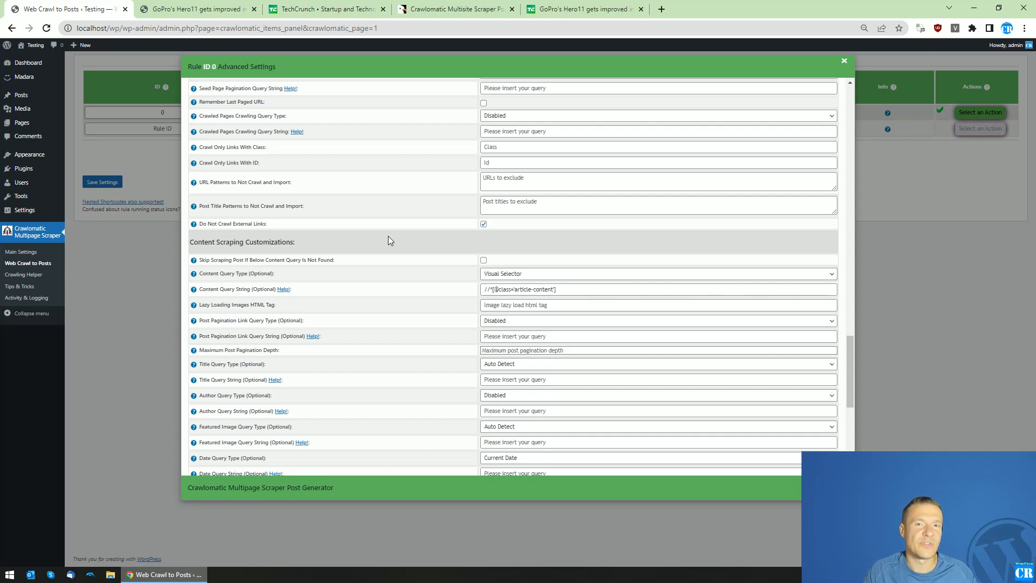
scroll(388, 237, "down", 1)
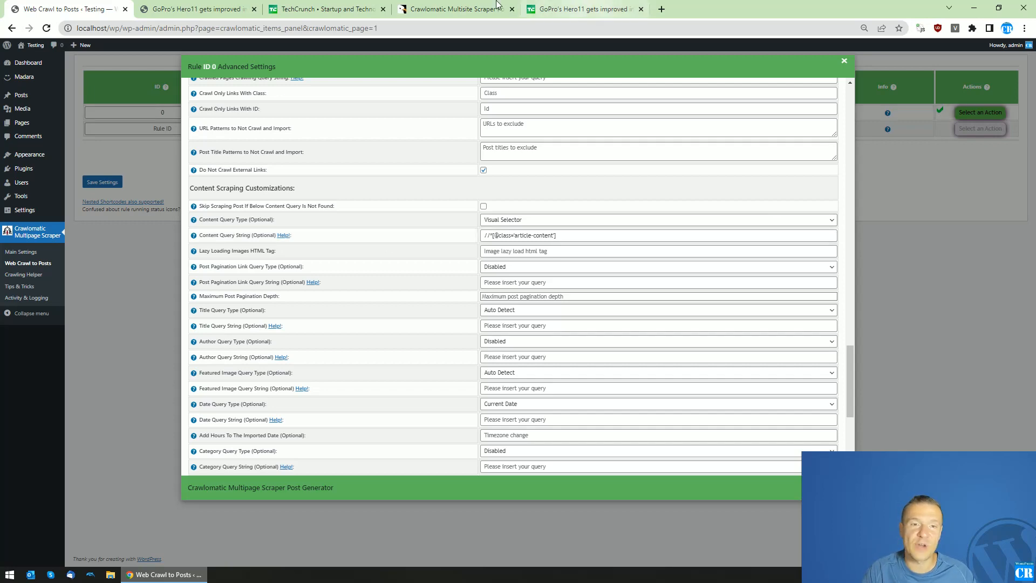
- View the Crawlomatic plugin's CodeCanyon product page and return to the rule's advanced settings
left_click(451, 7)
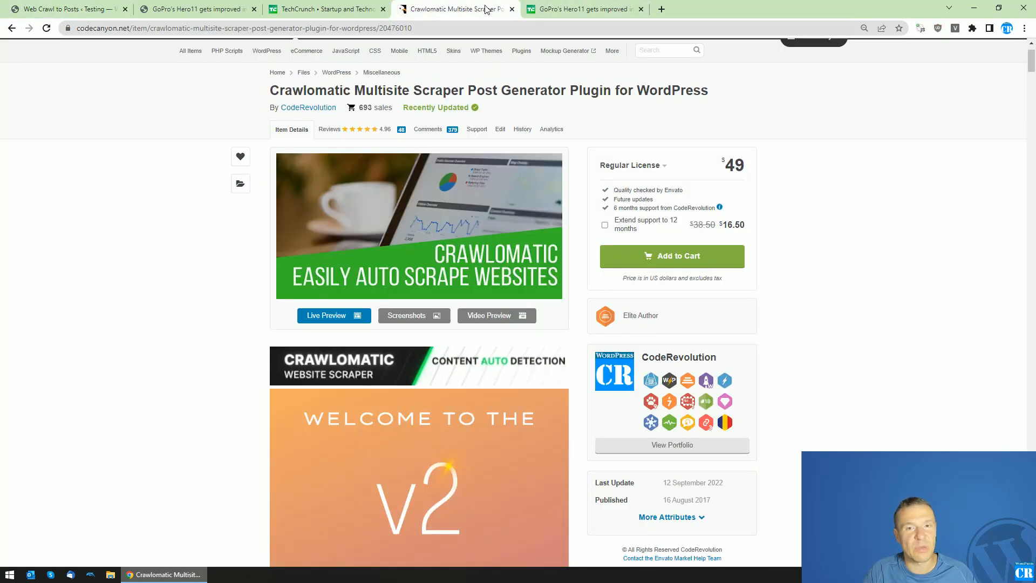
left_click(112, 7)
left_click(456, 9)
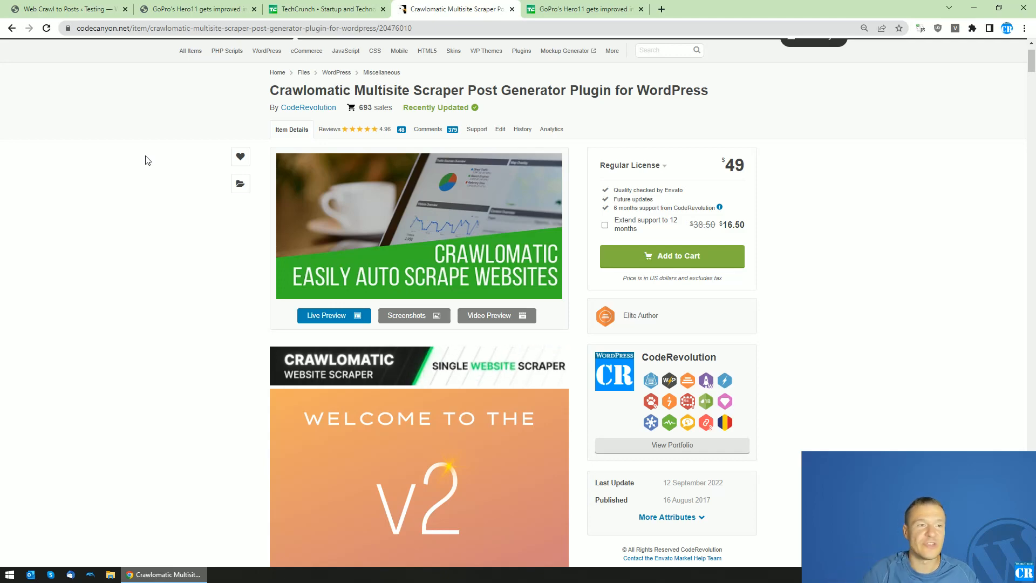
left_click(81, 6)
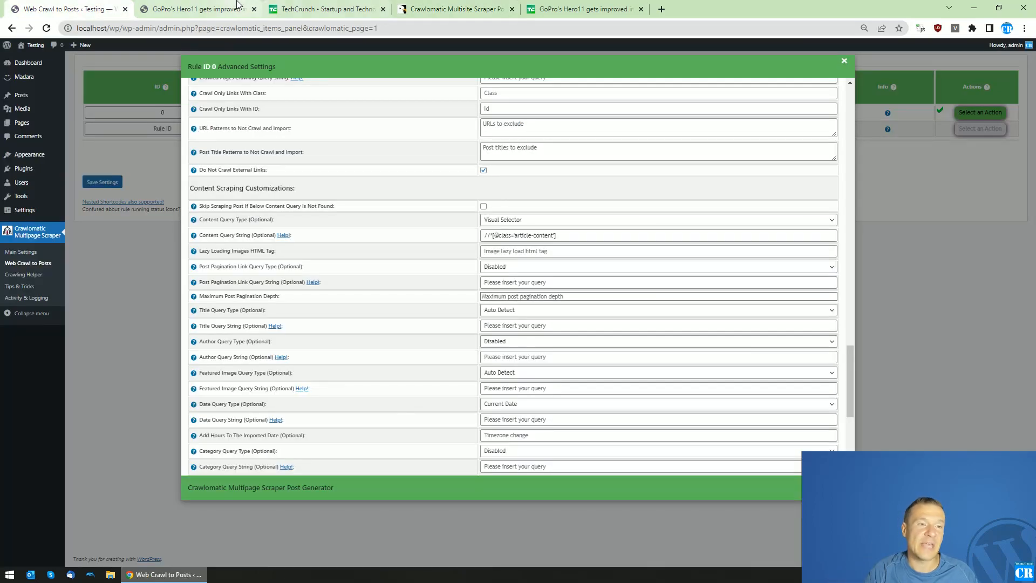